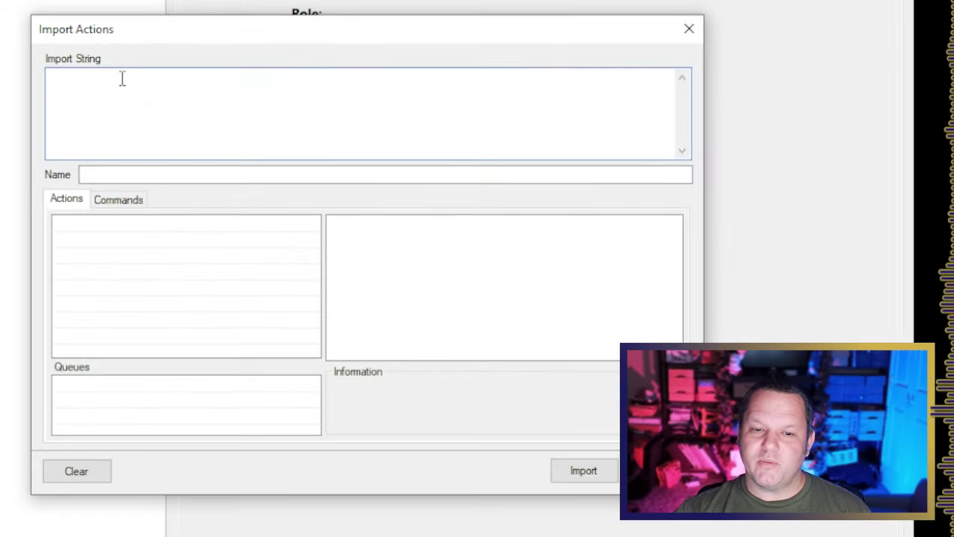
# Paste the Quick Start import string and review the actions and commands it contains.
pyautogui.hotkey('ctrl', 'v')
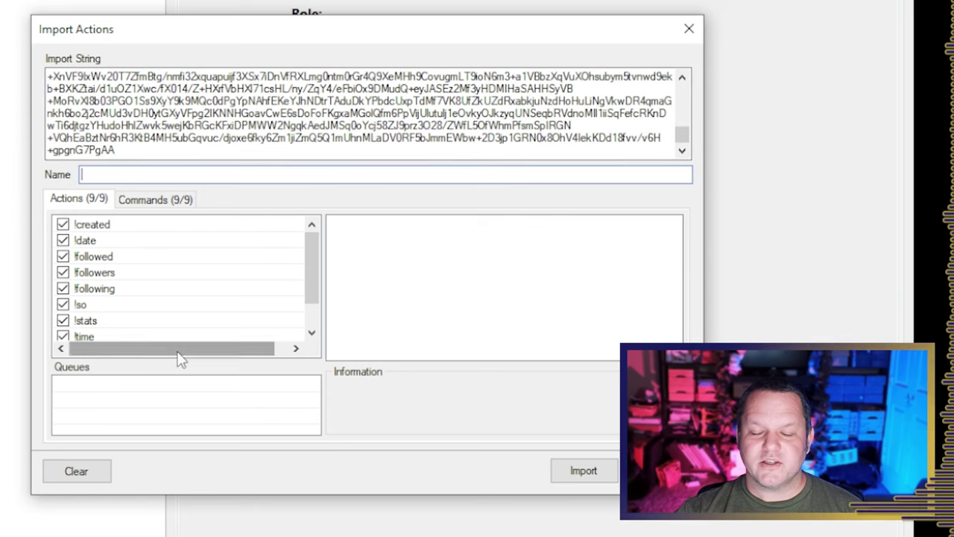
pyautogui.click(153, 201)
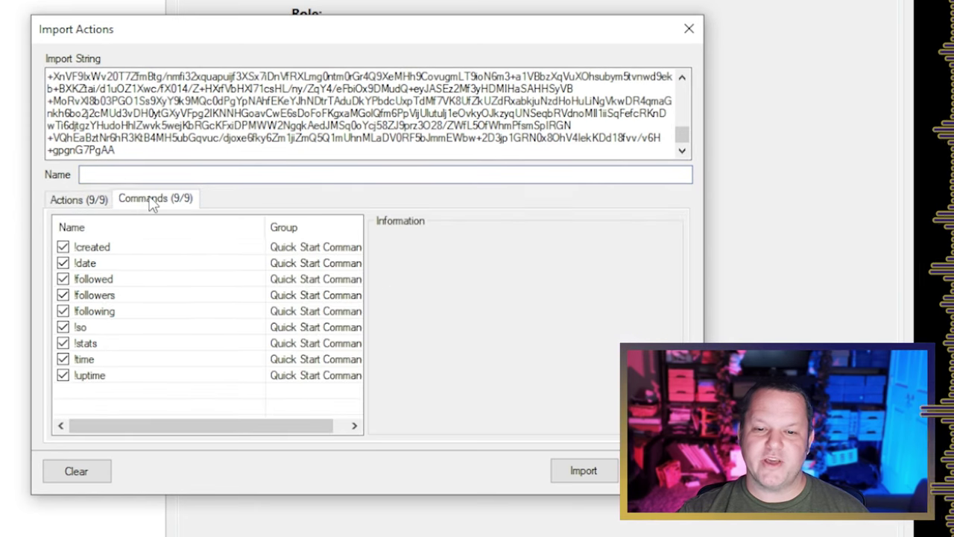
pyautogui.click(75, 198)
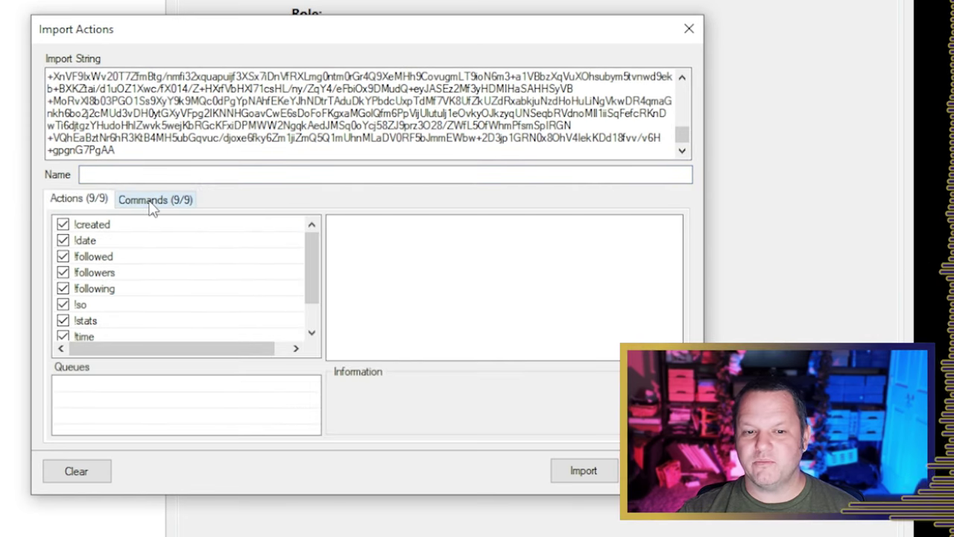
pyautogui.click(153, 202)
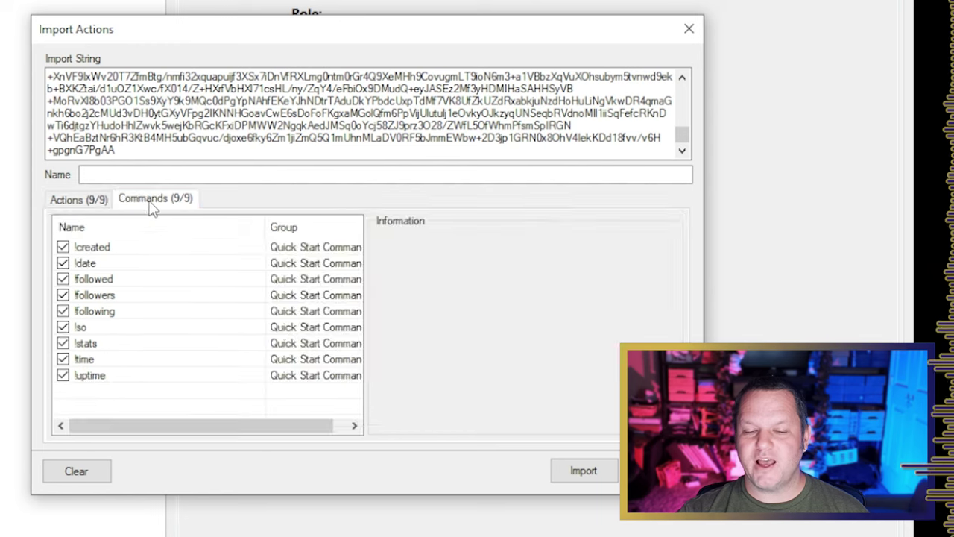
# Import the nine Quick Start actions and commands, then confirm they appear in both lists.
pyautogui.click(575, 476)
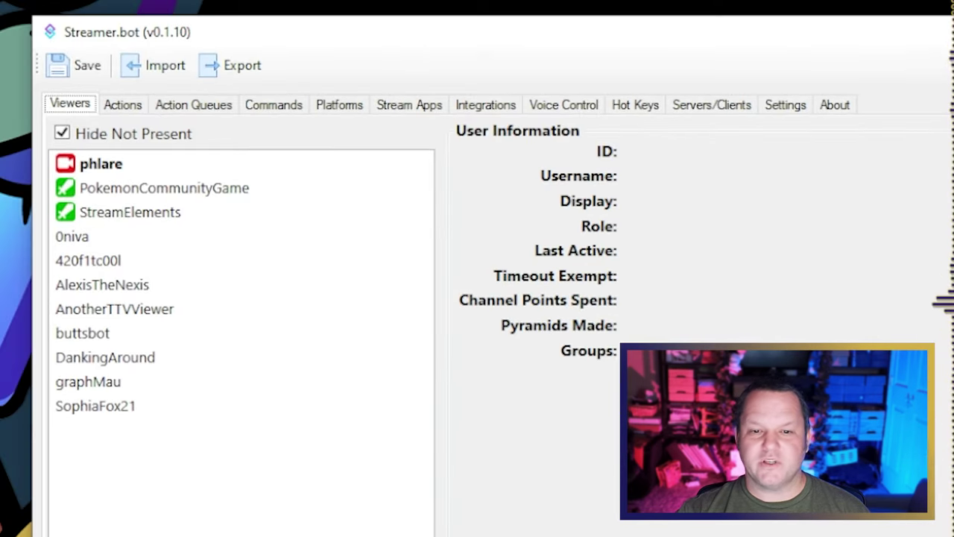
pyautogui.click(125, 106)
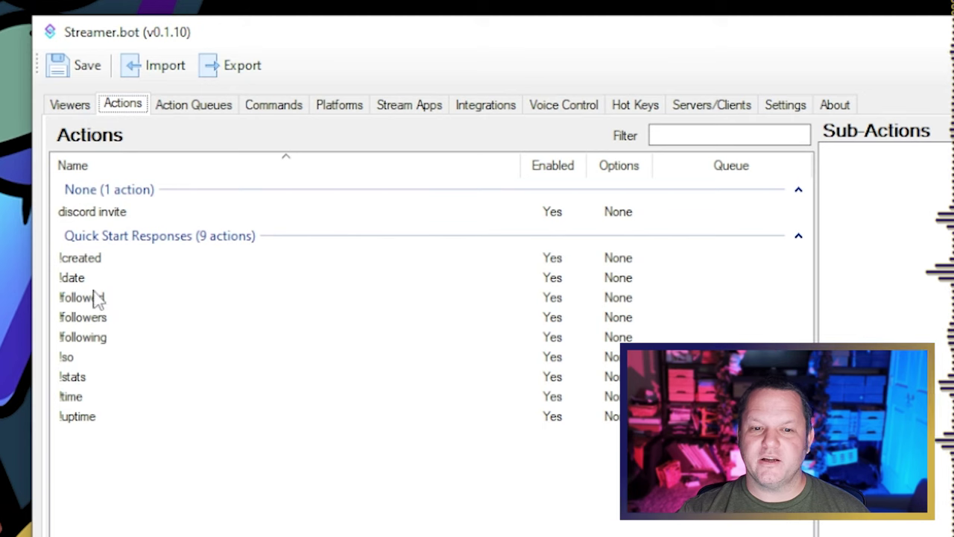
pyautogui.click(275, 108)
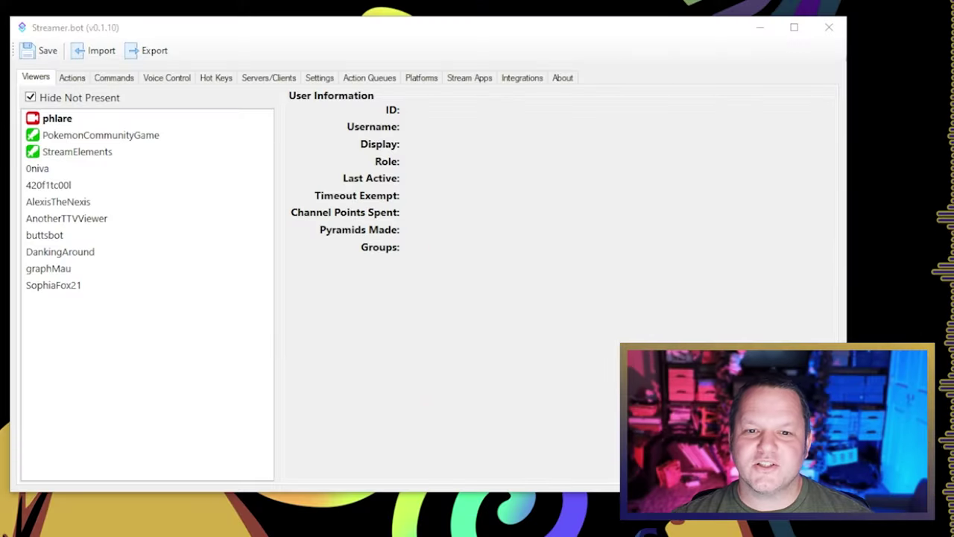
# Mark the dadjoke action and the !dadjoke command for export.
pyautogui.click(149, 52)
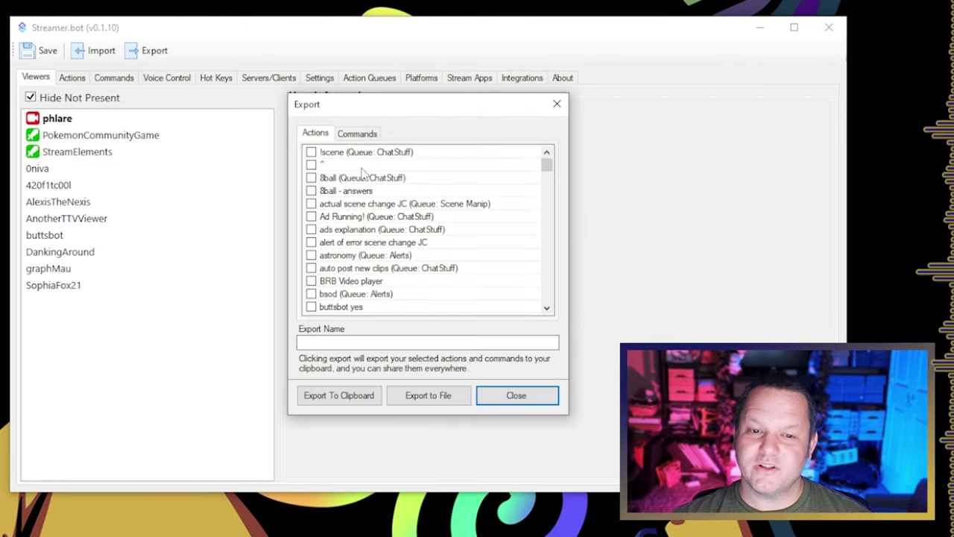
pyautogui.scroll(-6, 360, 178)
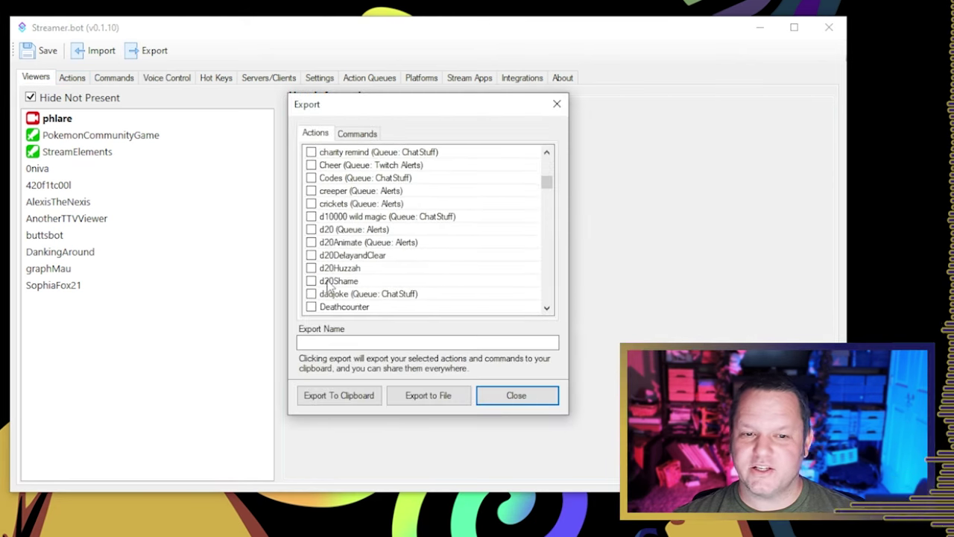
pyautogui.click(334, 294)
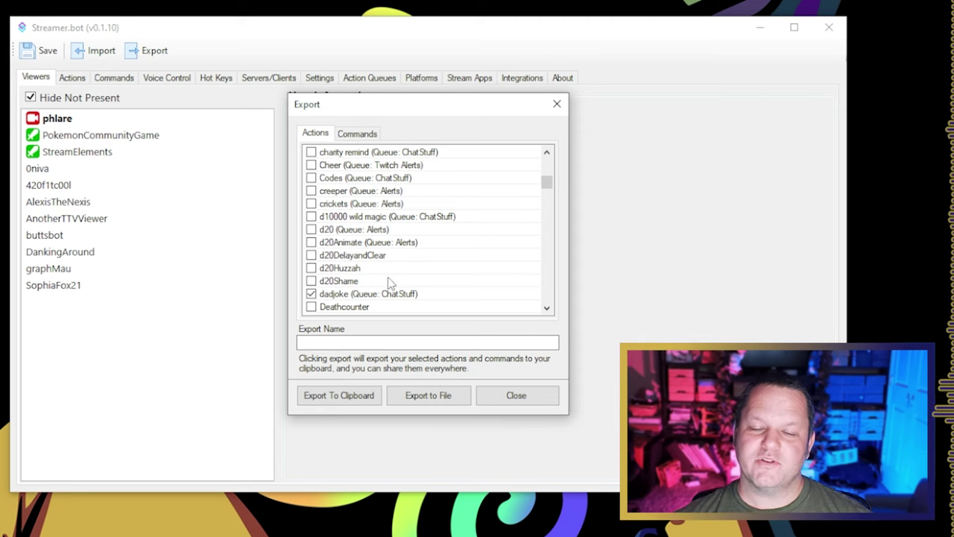
pyautogui.click(356, 134)
pyautogui.scroll(-5, 372, 196)
pyautogui.scroll(1, 362, 219)
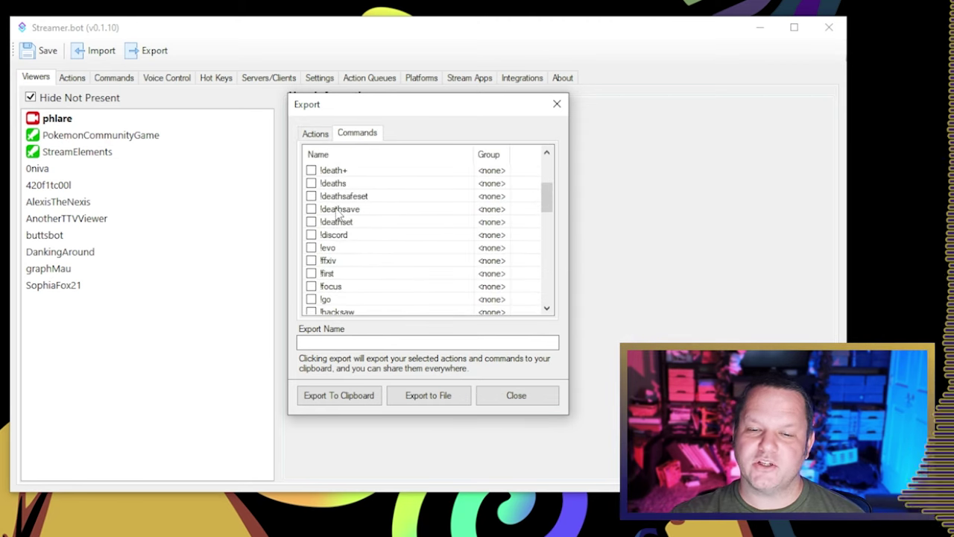
pyautogui.scroll(1, 316, 238)
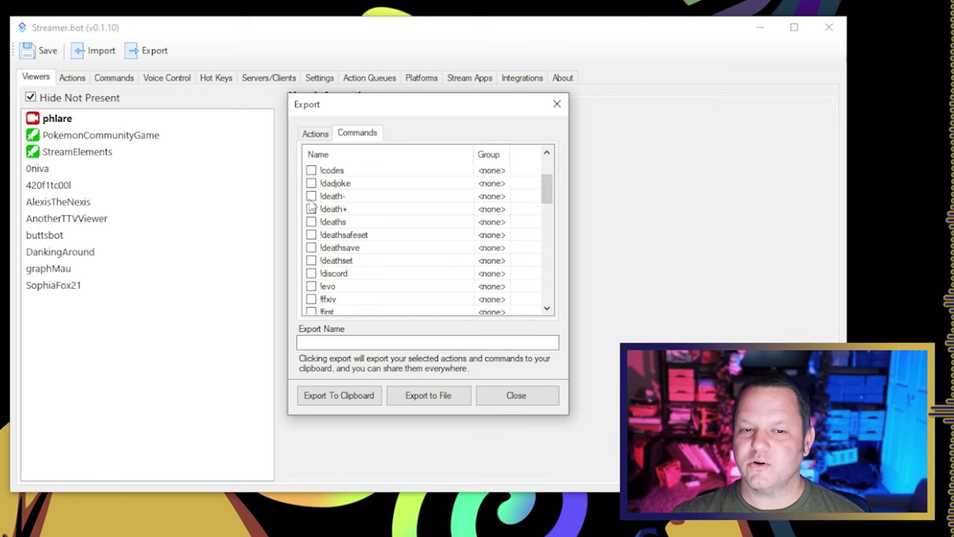
pyautogui.click(311, 183)
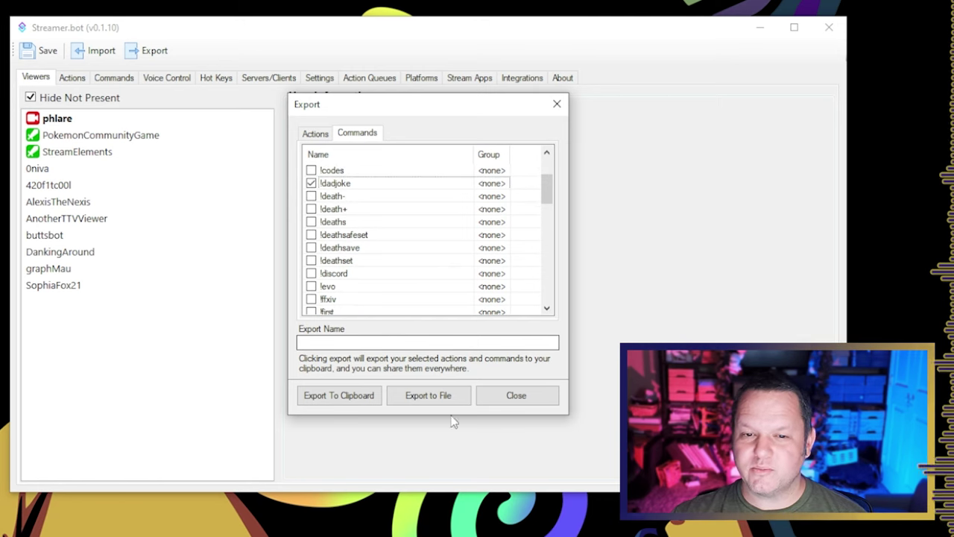
# Copy the selected action and command to the clipboard and dismiss the confirmation.
pyautogui.click(344, 394)
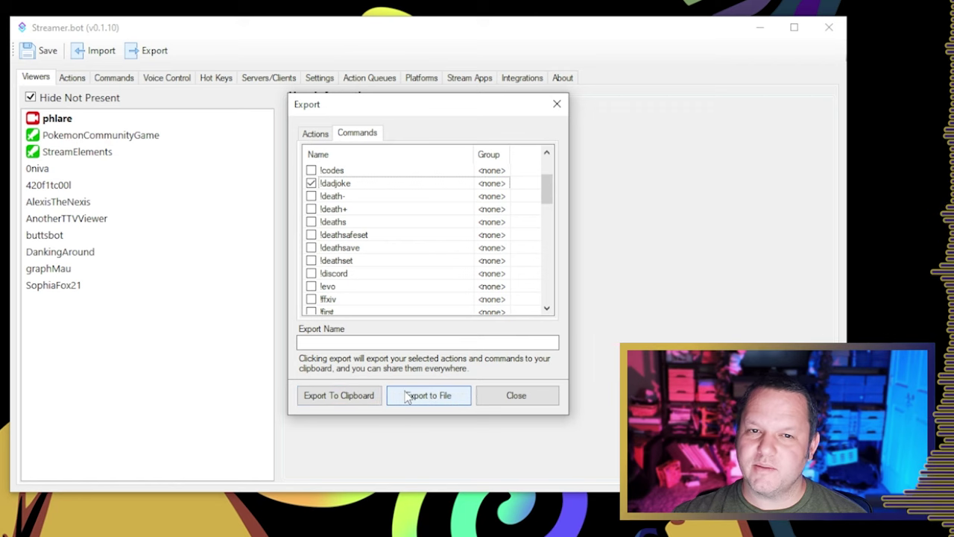
pyautogui.click(365, 400)
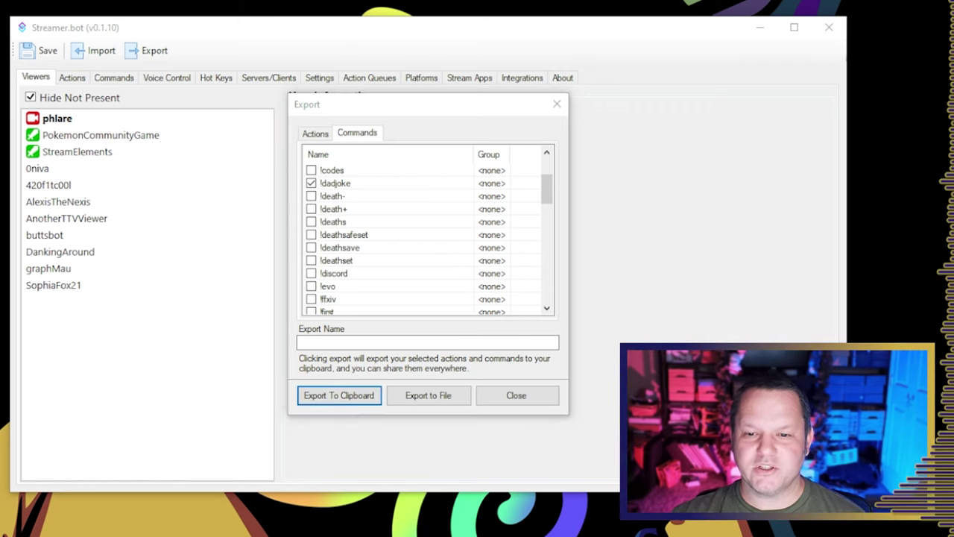
pyautogui.press('Return')
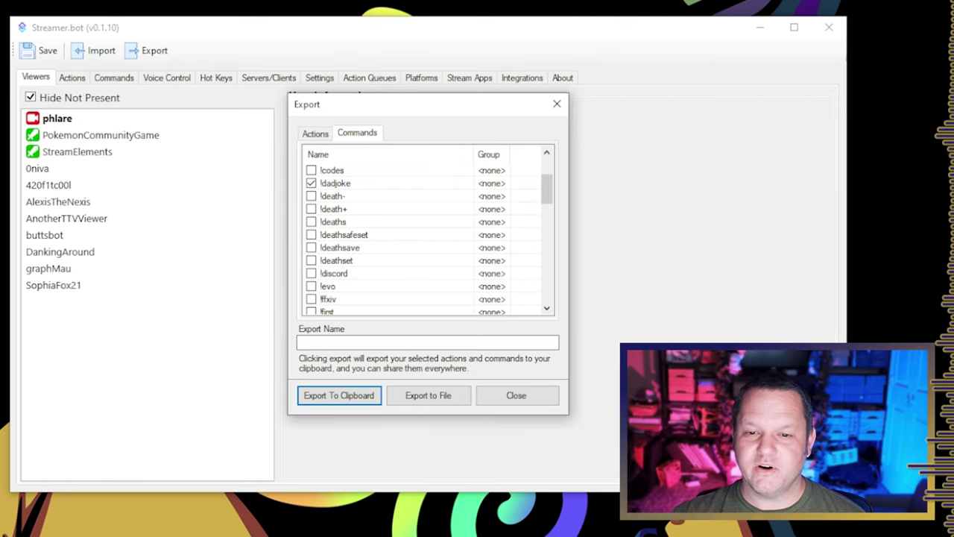